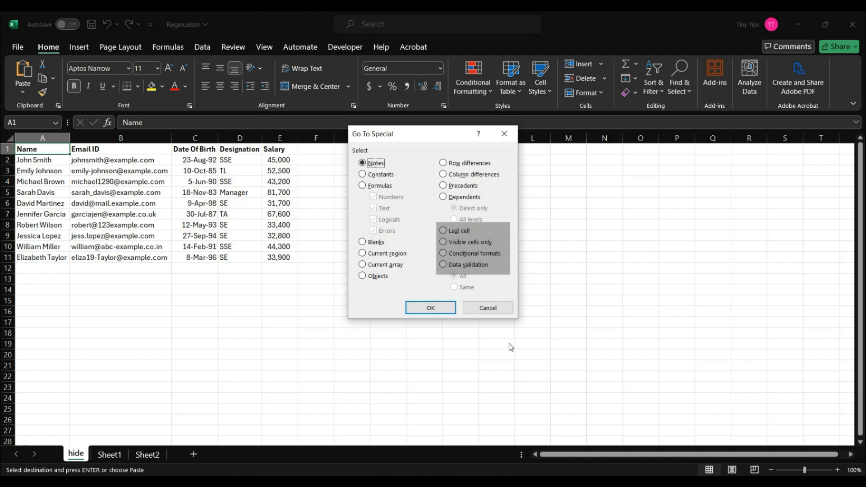
{"action": "left_click", "coordinate": [497, 307]}
{"action": "key", "text": "ctrl+g"}
{"action": "key", "text": "alt+s"}
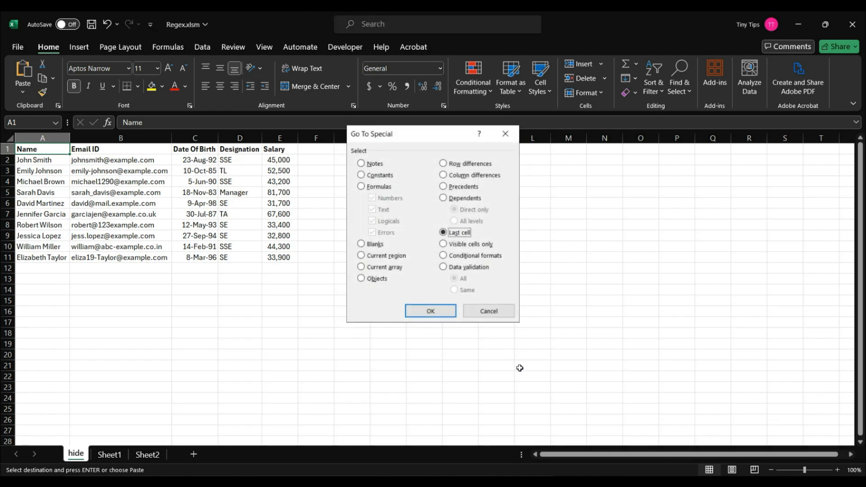
{"action": "key", "text": "Escape"}
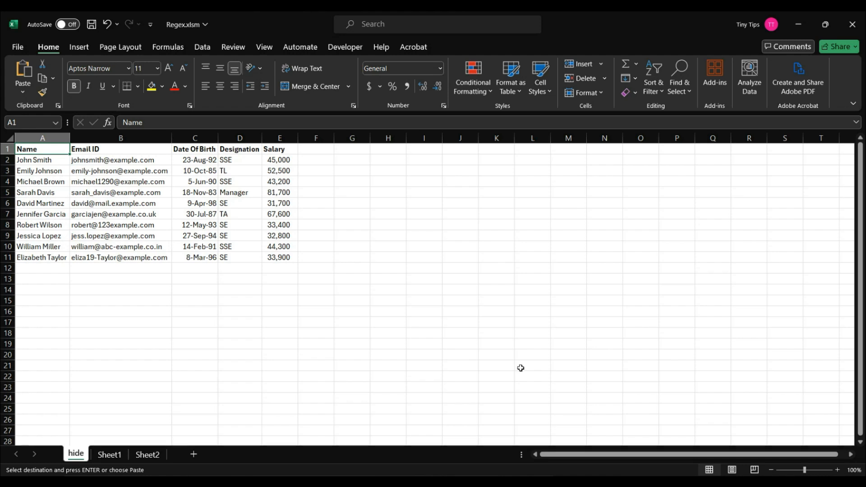
Enter the text "last cell" in the far-off cell BM78 and return to cell A1
{"action": "scroll", "coordinate": [654, 387], "scroll_direction": "down", "scroll_amount": 8}
{"action": "scroll", "coordinate": [654, 387], "scroll_direction": "right", "scroll_amount": 15}
{"action": "scroll", "coordinate": [654, 386], "scroll_direction": "down", "scroll_amount": 10}
{"action": "left_click", "coordinate": [653, 386]}
{"action": "type", "text": "last cell"}
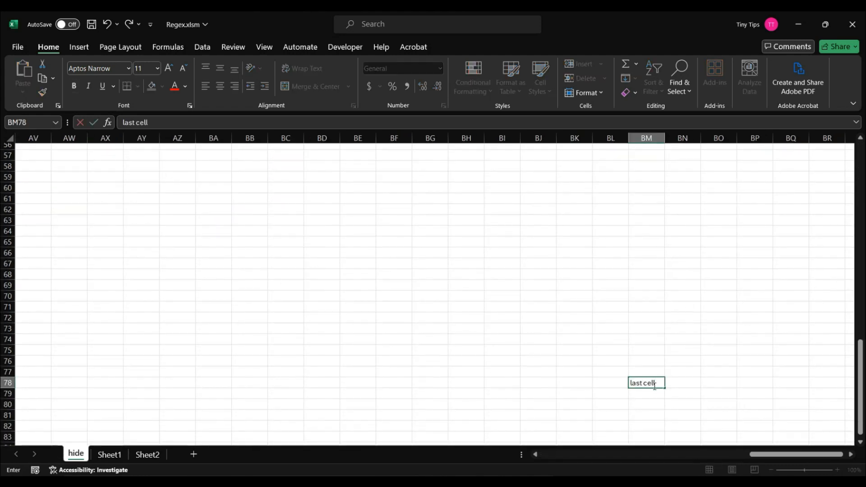
{"action": "scroll", "coordinate": [635, 370], "scroll_direction": "up", "scroll_amount": 18}
{"action": "scroll", "coordinate": [636, 370], "scroll_direction": "left", "scroll_amount": 7}
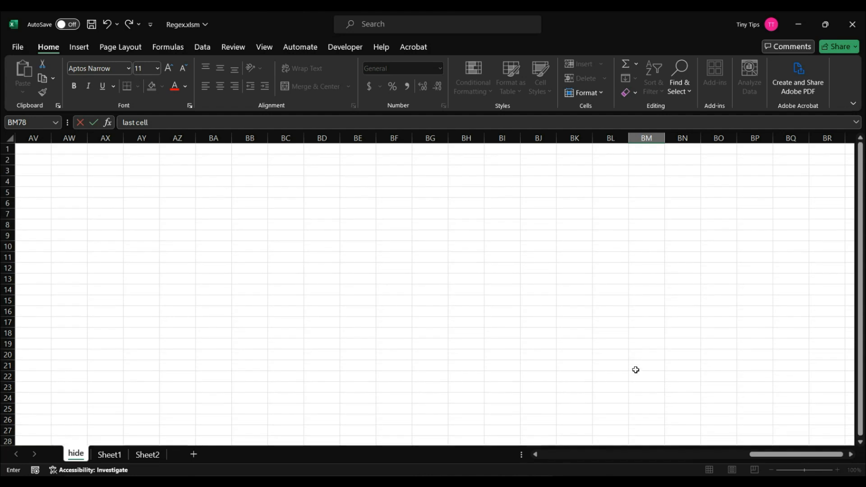
{"action": "scroll", "coordinate": [636, 370], "scroll_direction": "left", "scroll_amount": 8}
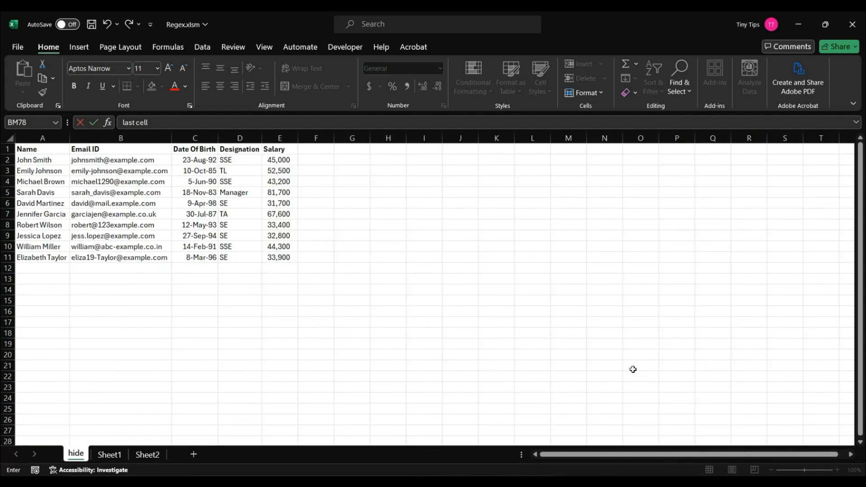
{"action": "left_click", "coordinate": [61, 153]}
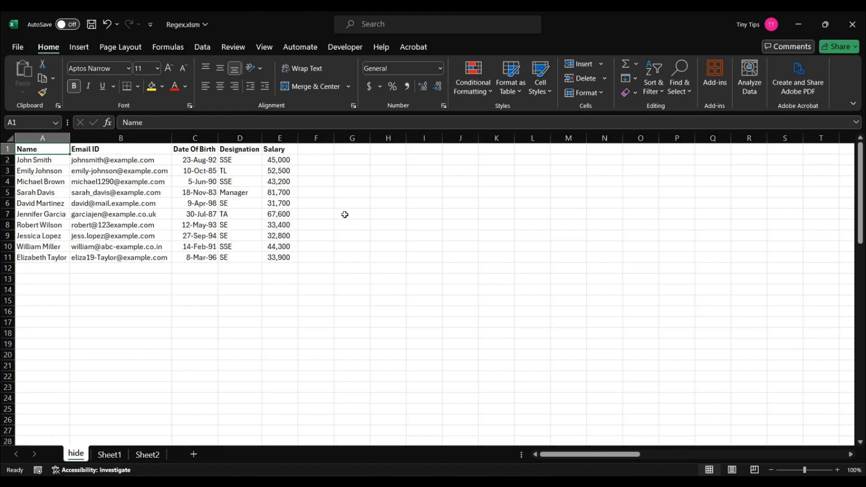
Use Go To Special with the Last cell option to jump to the sheet's last used cell
{"action": "left_click", "coordinate": [678, 95]}
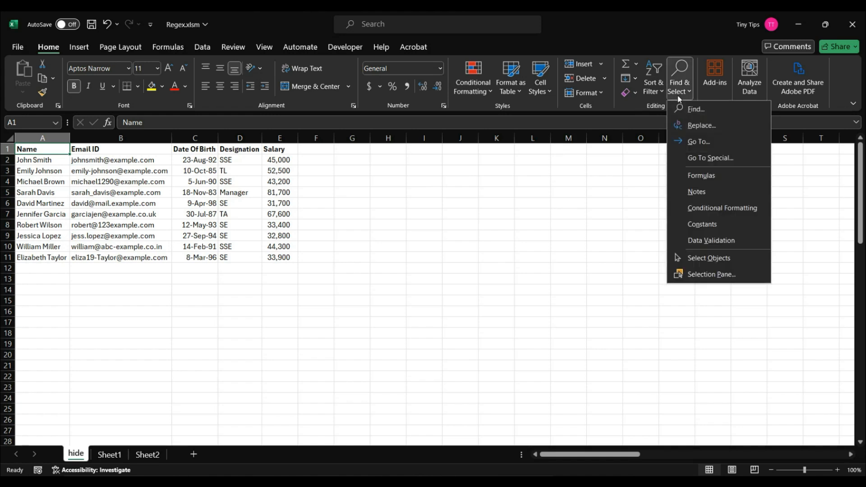
{"action": "left_click", "coordinate": [702, 158]}
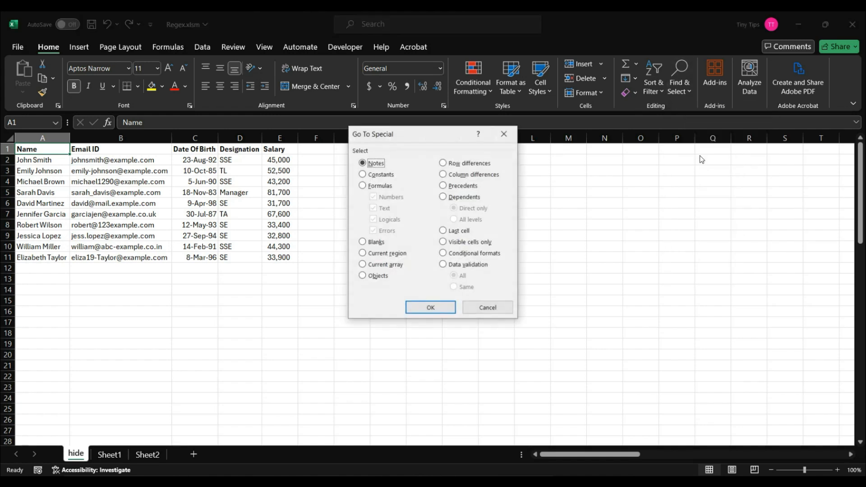
{"action": "left_click", "coordinate": [450, 232]}
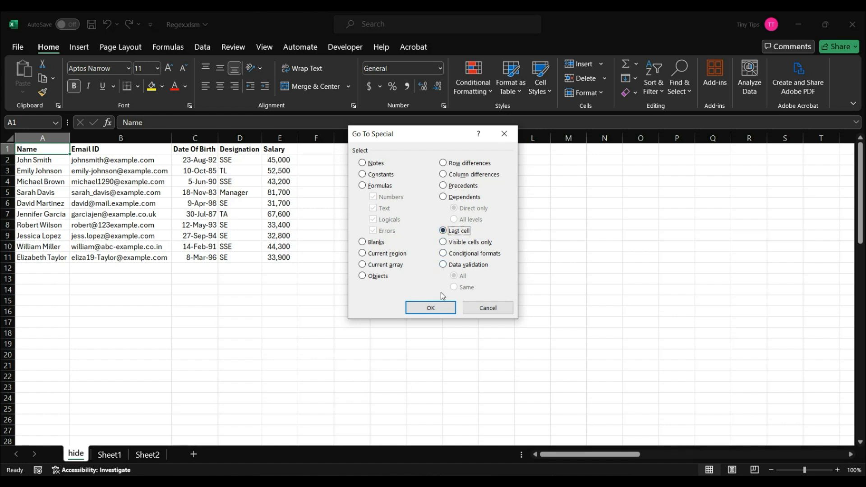
{"action": "left_click", "coordinate": [431, 307]}
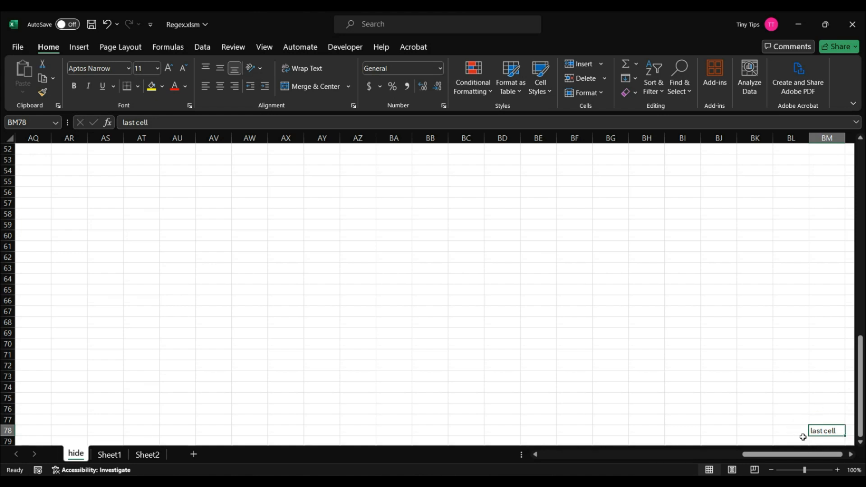
Delete the "last cell" text from BM78 and return to cell A1
{"action": "key", "text": "Delete"}
{"action": "scroll", "coordinate": [803, 438], "scroll_direction": "up", "scroll_amount": 17}
{"action": "scroll", "coordinate": [804, 437], "scroll_direction": "left", "scroll_amount": 10}
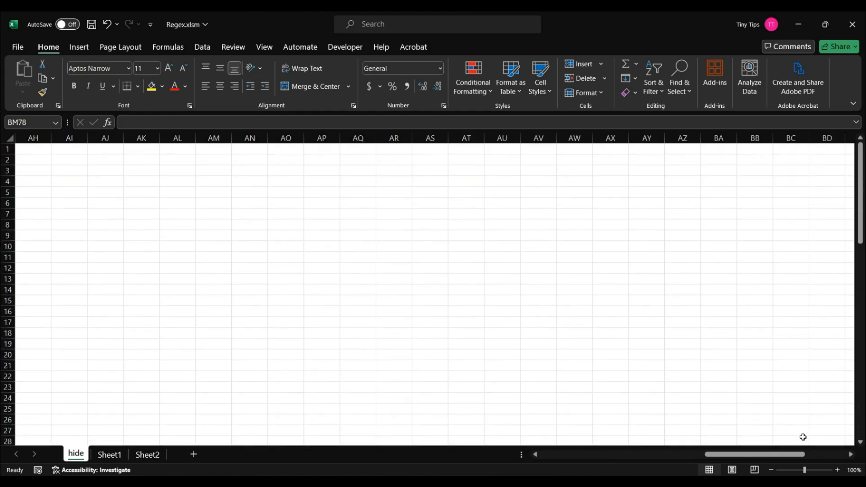
{"action": "left_click", "coordinate": [62, 148]}
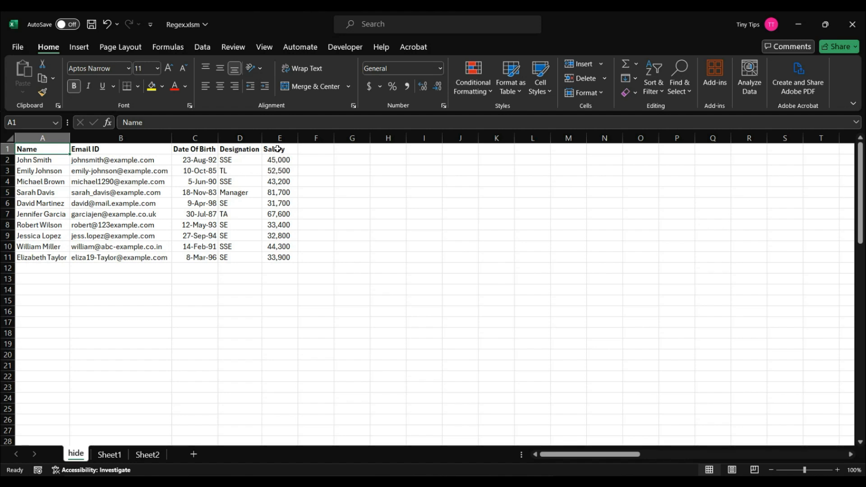
Sort the table by the Salary values in E2:E11 from smallest to largest, expanding the selection to the adjacent columns
{"action": "left_click_drag", "start_coordinate": [279, 158], "coordinate": [282, 258]}
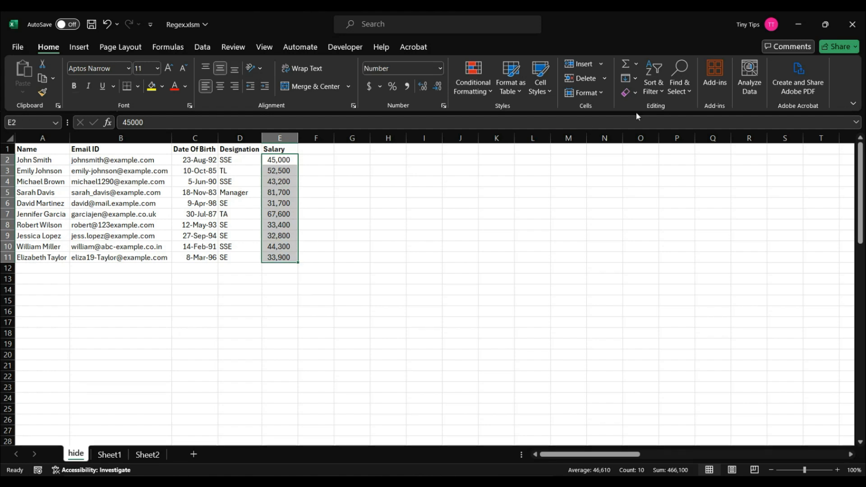
{"action": "left_click", "coordinate": [664, 92]}
{"action": "left_click", "coordinate": [686, 110]}
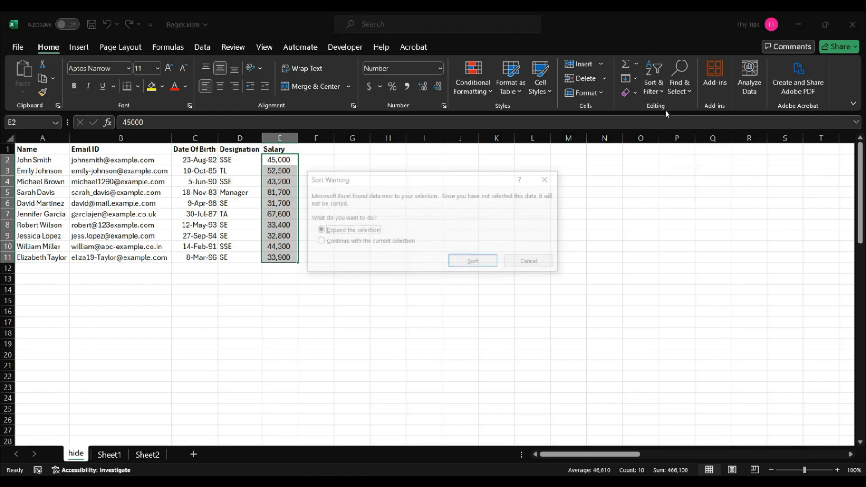
{"action": "left_click", "coordinate": [473, 262]}
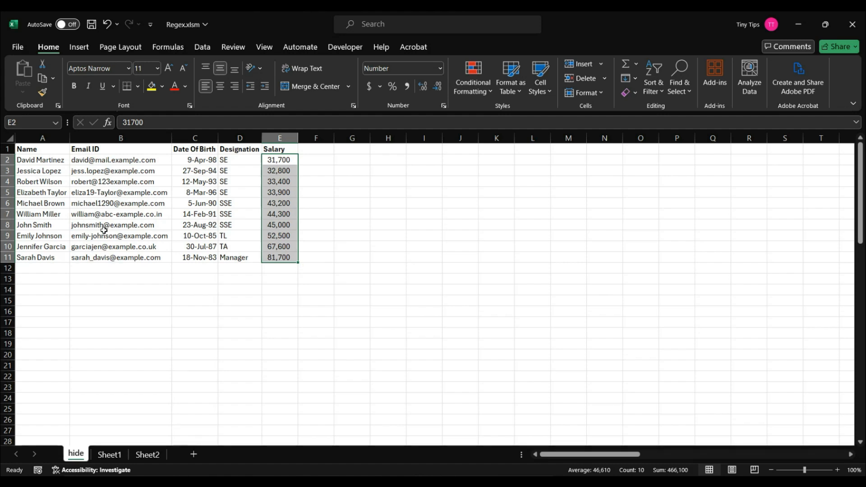
Hide rows 2 to 8 of the sorted table
{"action": "left_click_drag", "start_coordinate": [6, 224], "coordinate": [10, 165]}
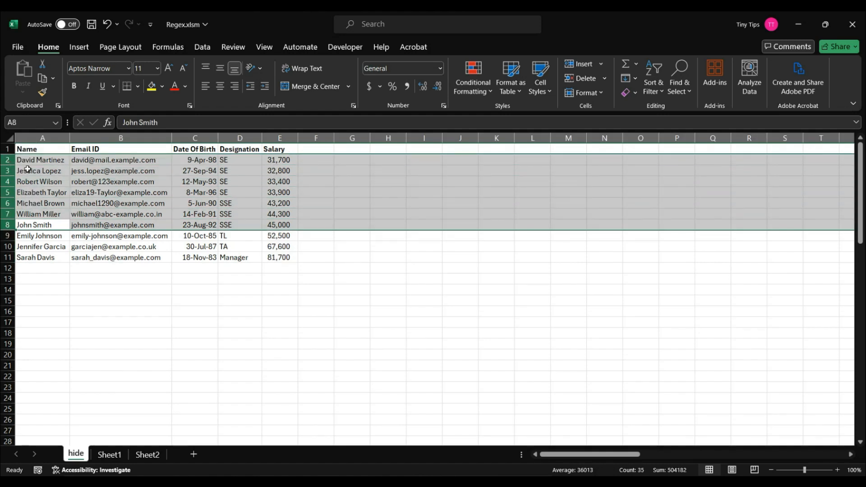
{"action": "right_click", "coordinate": [29, 171]}
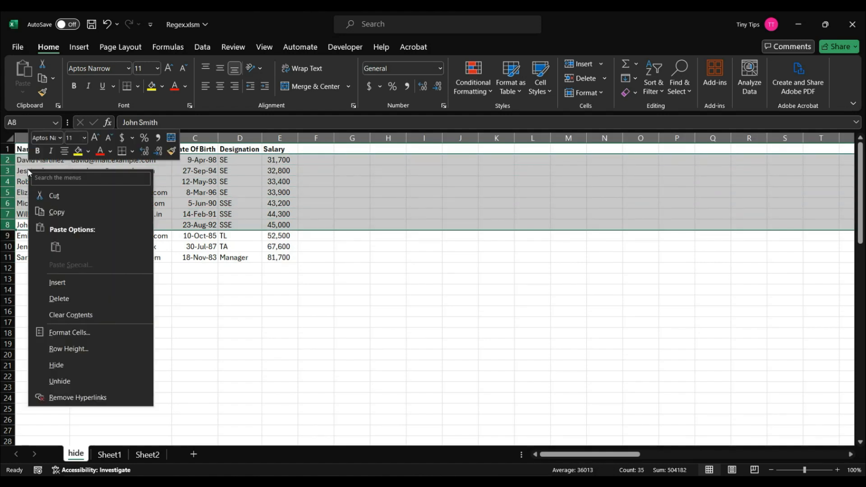
{"action": "left_click", "coordinate": [63, 366]}
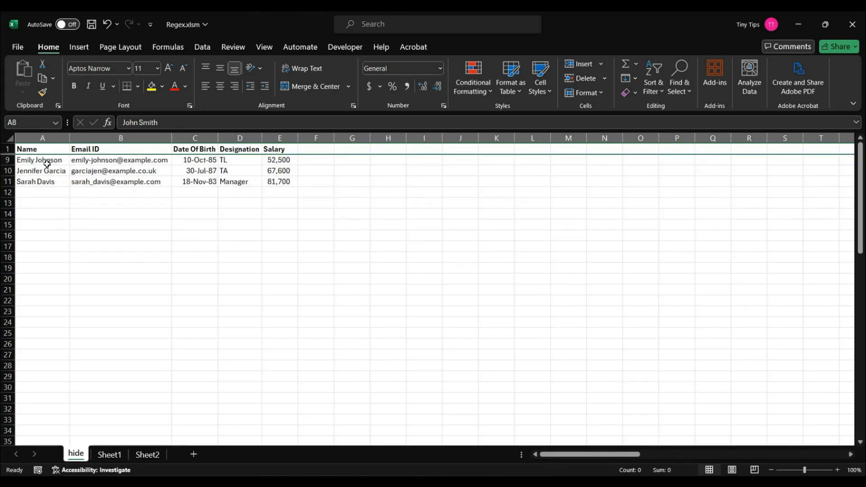
Copy range A1:E11 with its hidden rows, paste it into a new worksheet, and autofit the Email ID and Date Of Birth columns
{"action": "left_click_drag", "start_coordinate": [47, 150], "coordinate": [278, 177]}
{"action": "key", "text": "ctrl+c"}
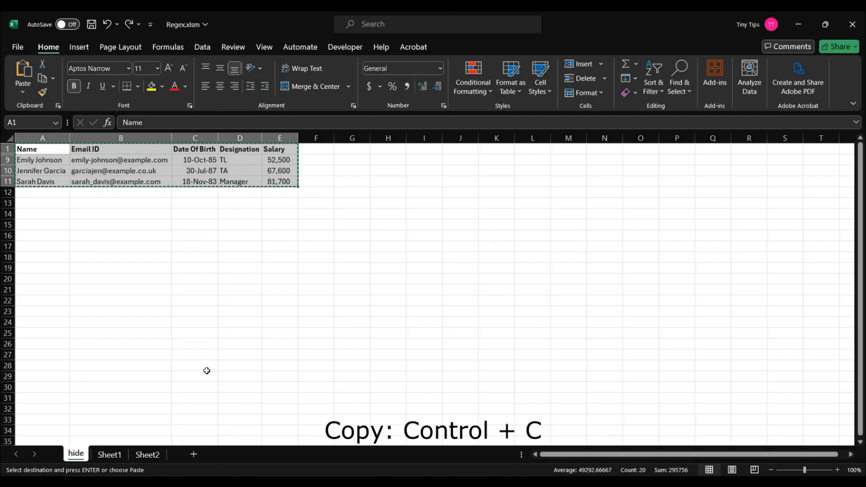
{"action": "left_click", "coordinate": [196, 457]}
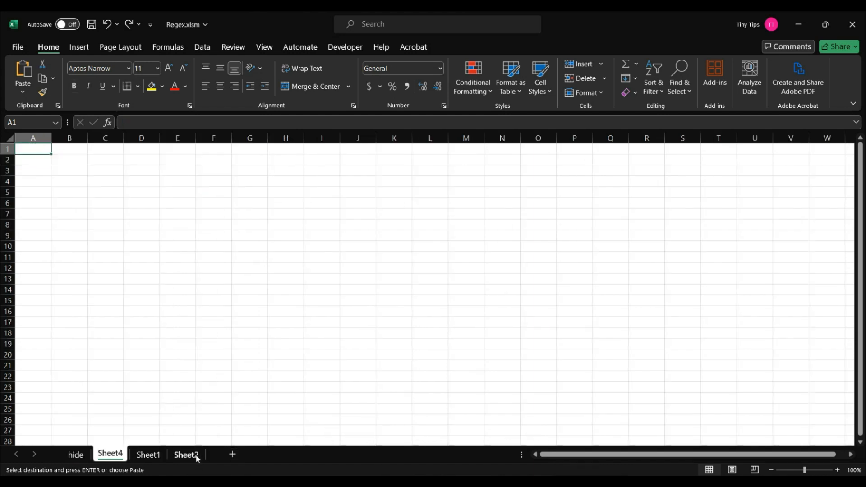
{"action": "key", "text": "ctrl+v"}
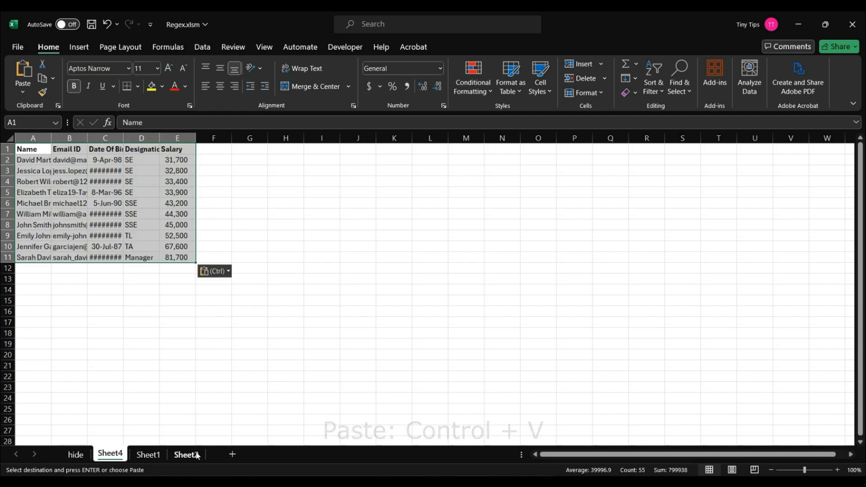
{"action": "double_click", "coordinate": [87, 138]}
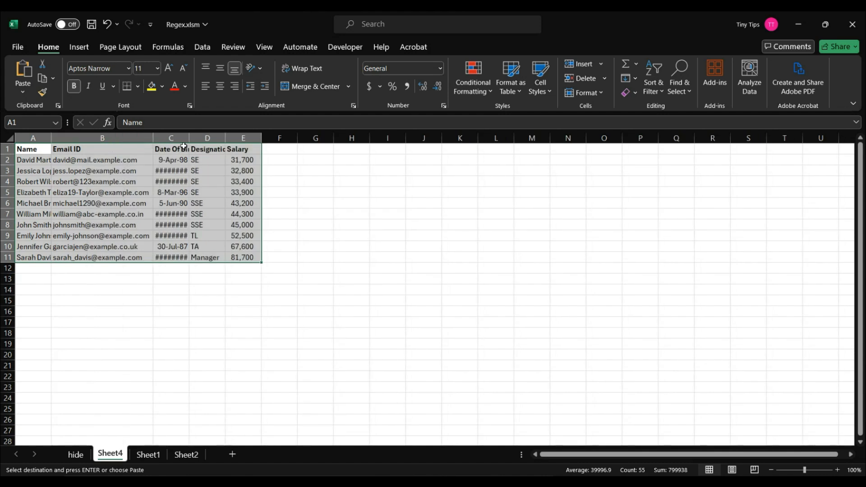
{"action": "double_click", "coordinate": [190, 137]}
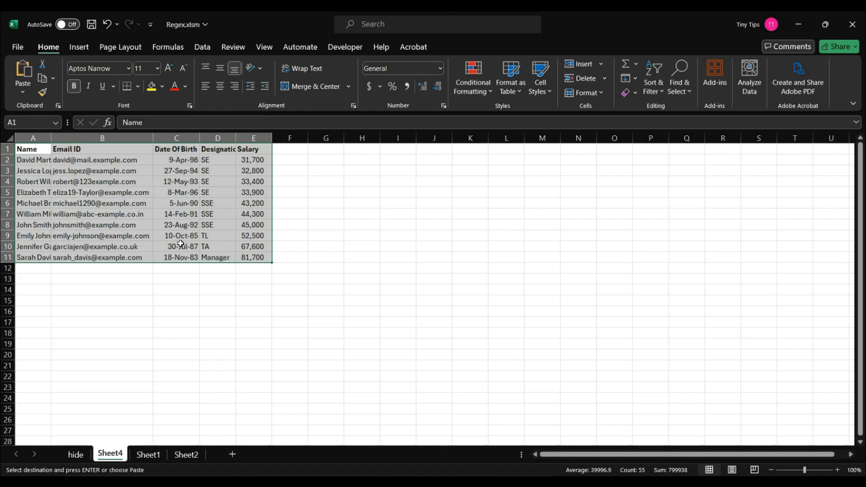
Undo the column autofits and the paste on Sheet4, leaving cell A1 selected
{"action": "key", "text": "ctrl+z"}
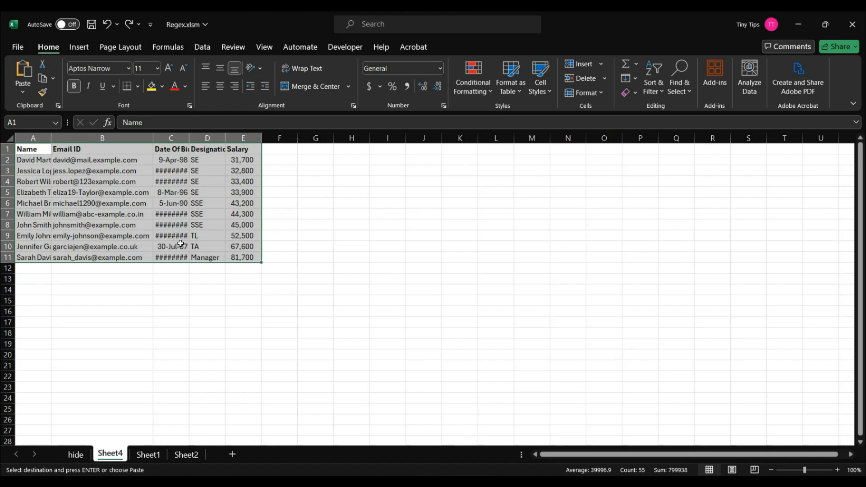
{"action": "key", "text": "ctrl+z"}
{"action": "left_click", "coordinate": [42, 153]}
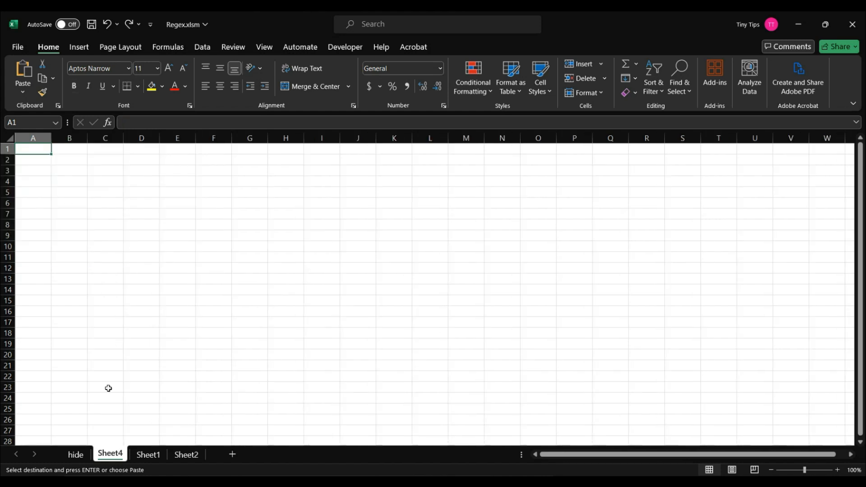
On the hide sheet, use Go To Special to select only the visible cells of A1:E11 and copy them
{"action": "left_click", "coordinate": [77, 454]}
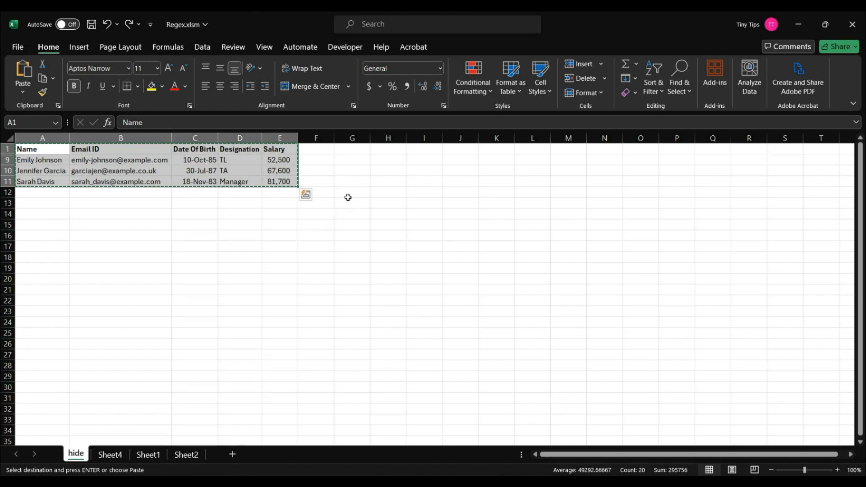
{"action": "left_click", "coordinate": [680, 88]}
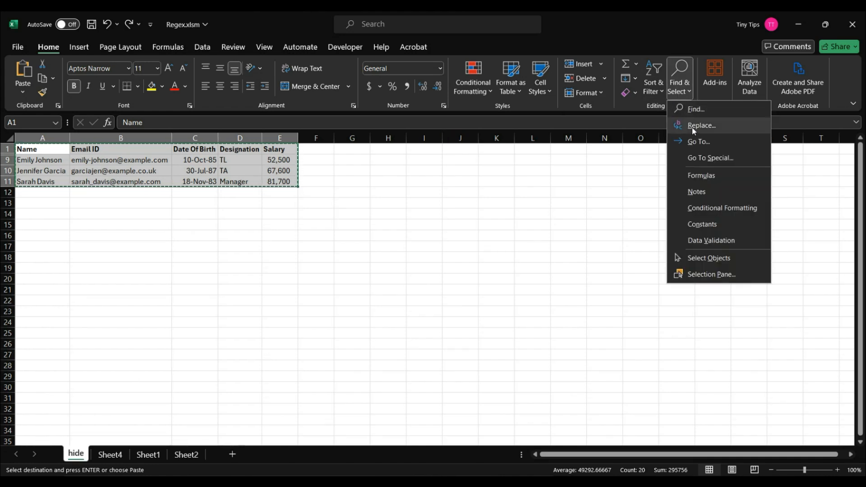
{"action": "left_click", "coordinate": [702, 155]}
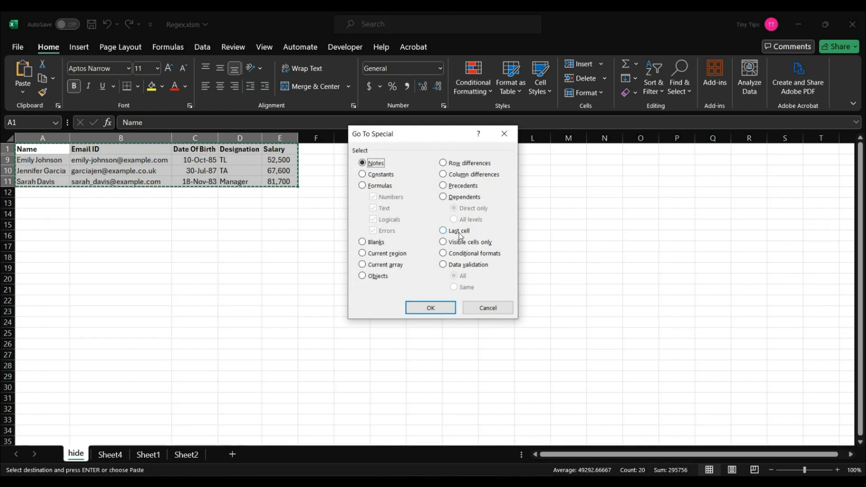
{"action": "left_click", "coordinate": [447, 243]}
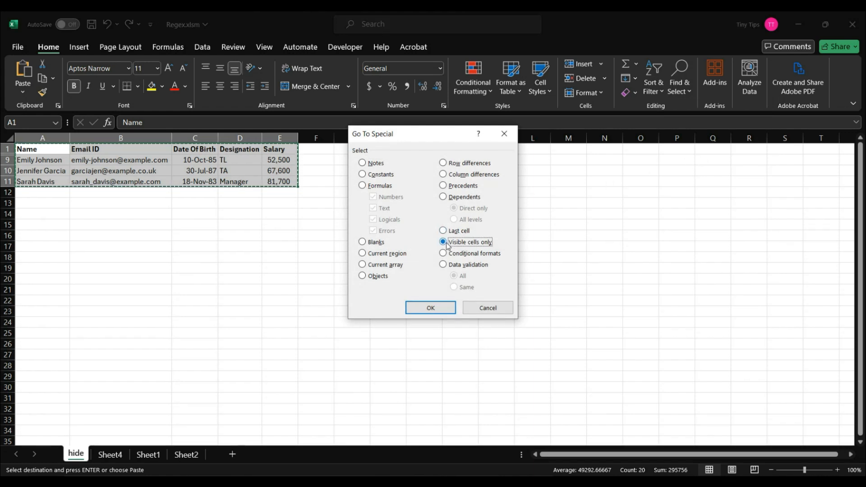
{"action": "left_click", "coordinate": [441, 309]}
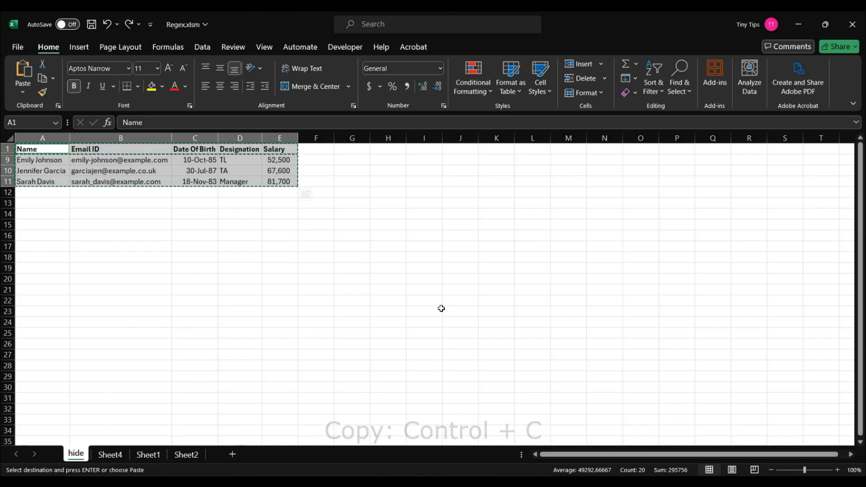
Paste the copied visible cells at A1 of Sheet4 and autofit the Email ID and Date Of Birth columns
{"action": "left_click", "coordinate": [115, 456]}
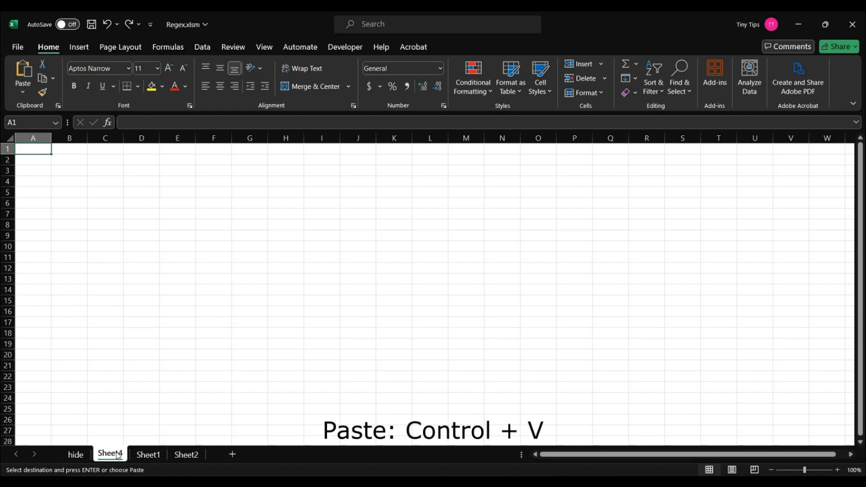
{"action": "key", "text": "ctrl+v"}
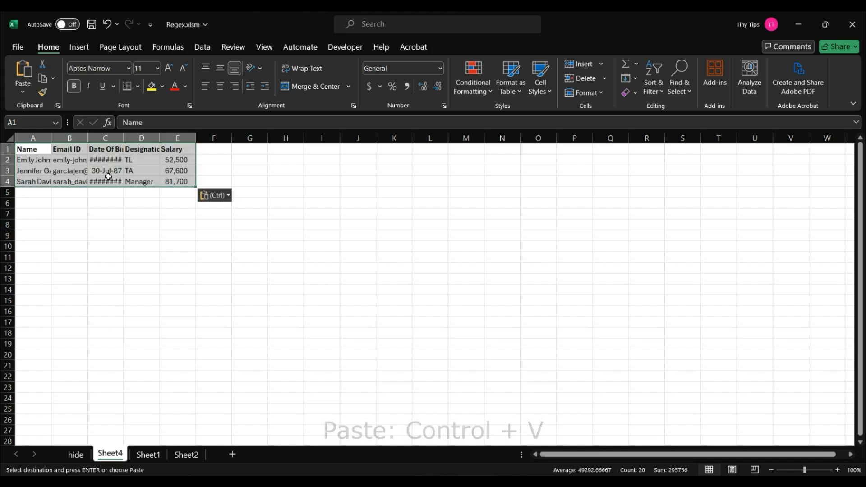
{"action": "double_click", "coordinate": [90, 138]}
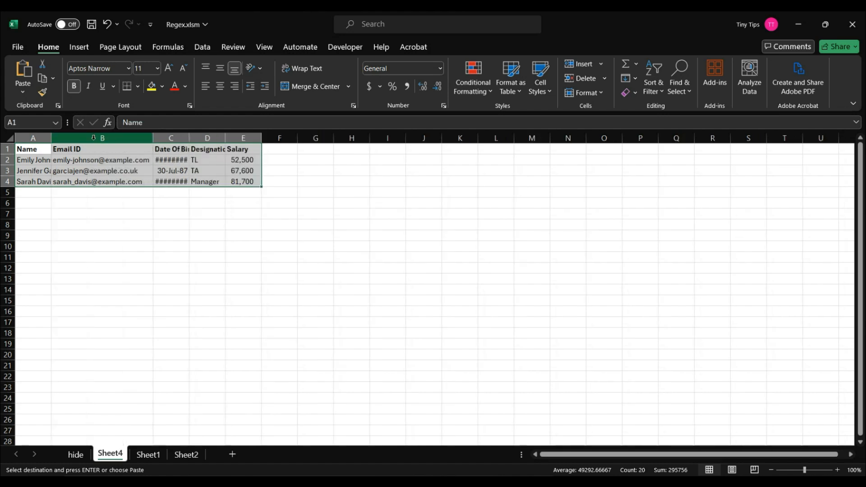
{"action": "double_click", "coordinate": [189, 138]}
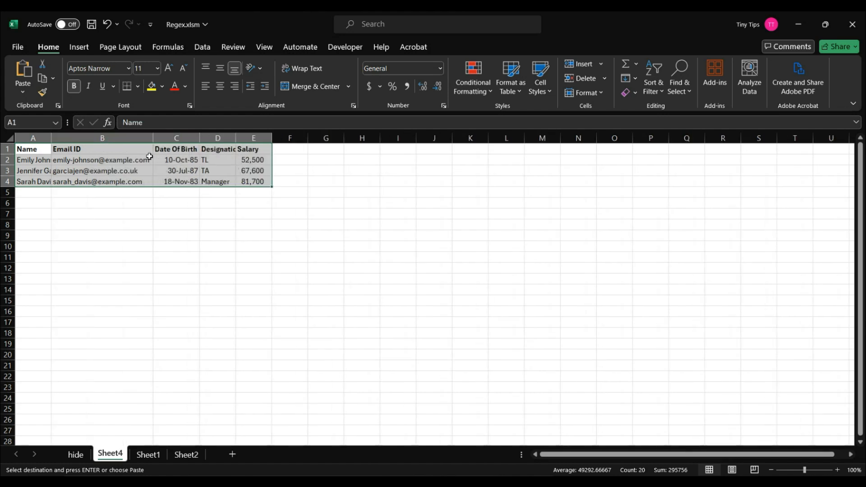
{"action": "left_click", "coordinate": [44, 151]}
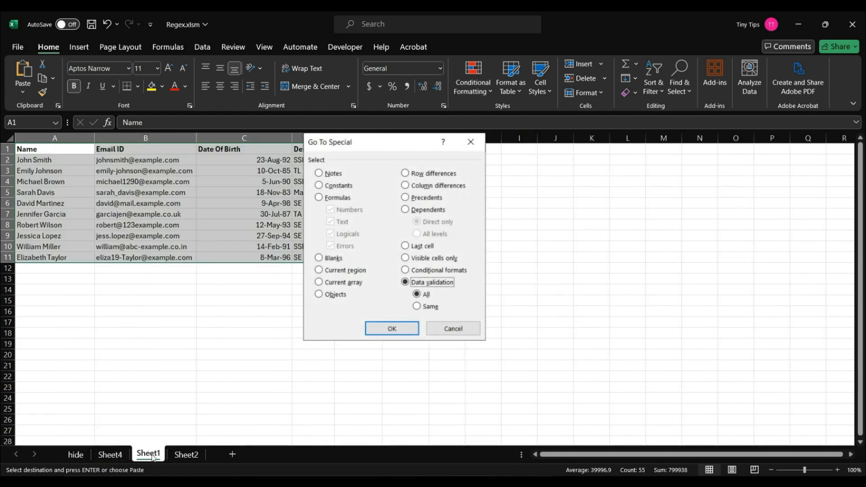
Try to enter abc in cell B12 of the Email ID column to test its validation, and discard the entry
{"action": "left_click", "coordinate": [67, 151]}
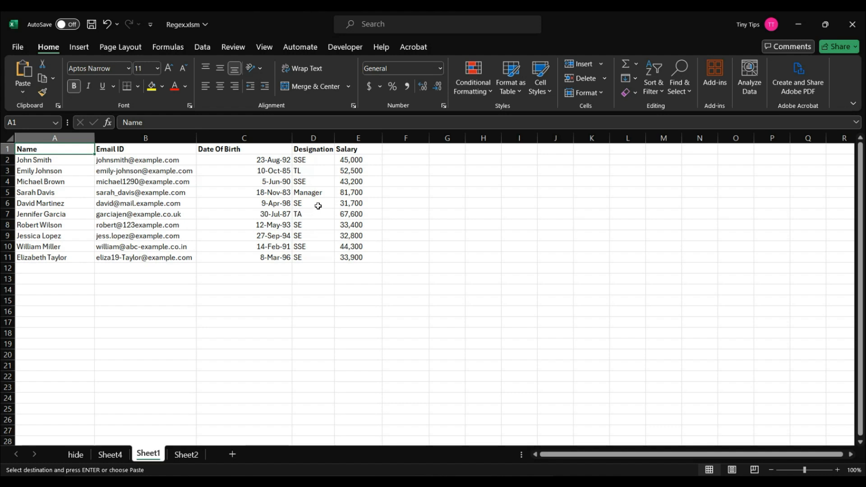
{"action": "left_click", "coordinate": [168, 268]}
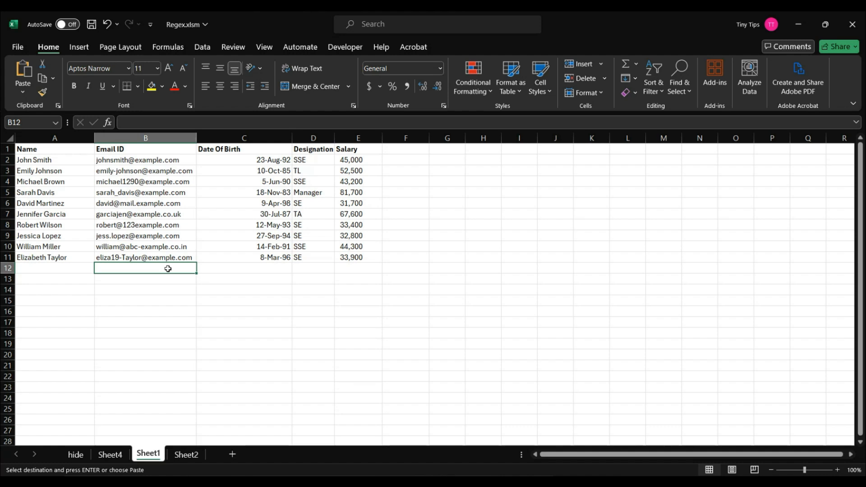
{"action": "type", "text": "abc"}
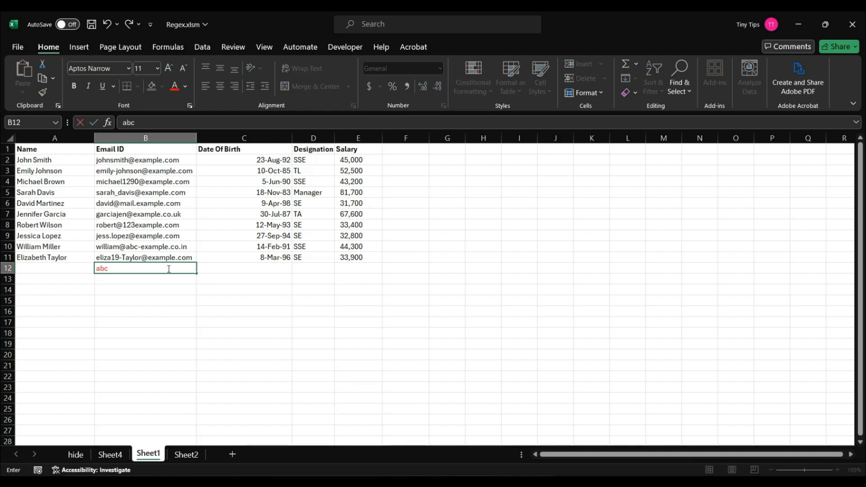
{"action": "key", "text": "Return"}
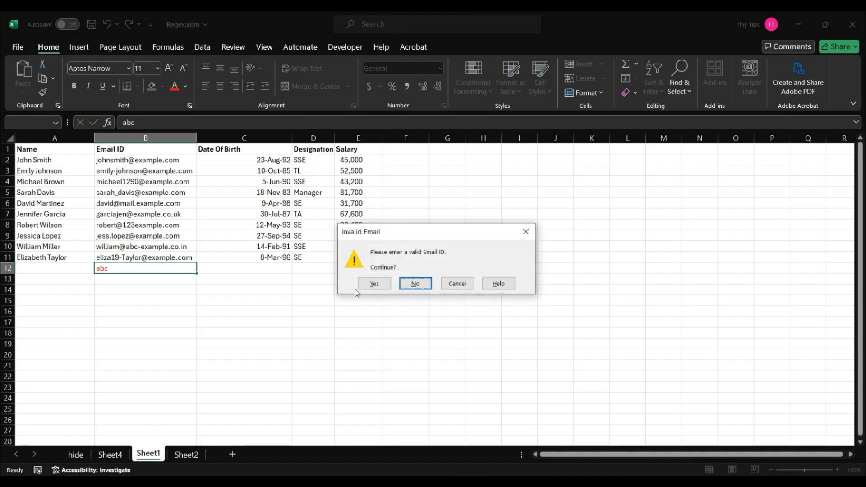
{"action": "left_click", "coordinate": [386, 284]}
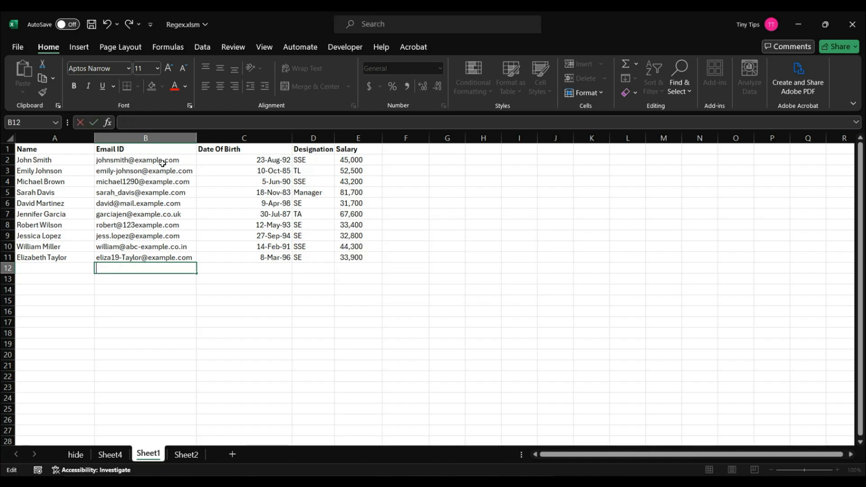
{"action": "key", "text": "Escape"}
{"action": "left_click", "coordinate": [149, 149]}
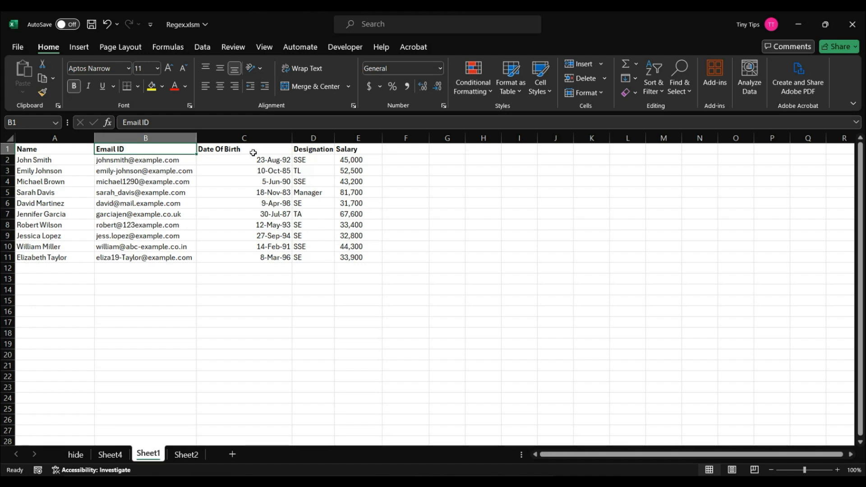
Try to enter a date of birth in cell C12 to test its validation rule, and cancel the entry
{"action": "left_click", "coordinate": [269, 267]}
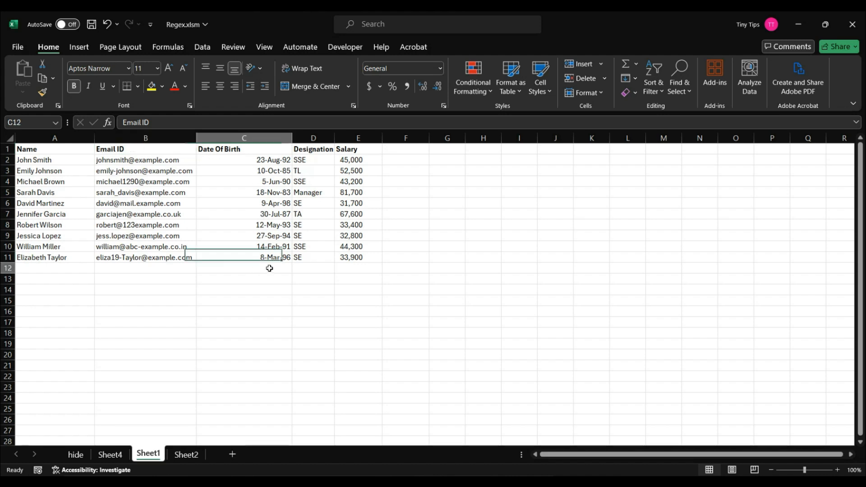
{"action": "type", "text": "5-mar-2024"}
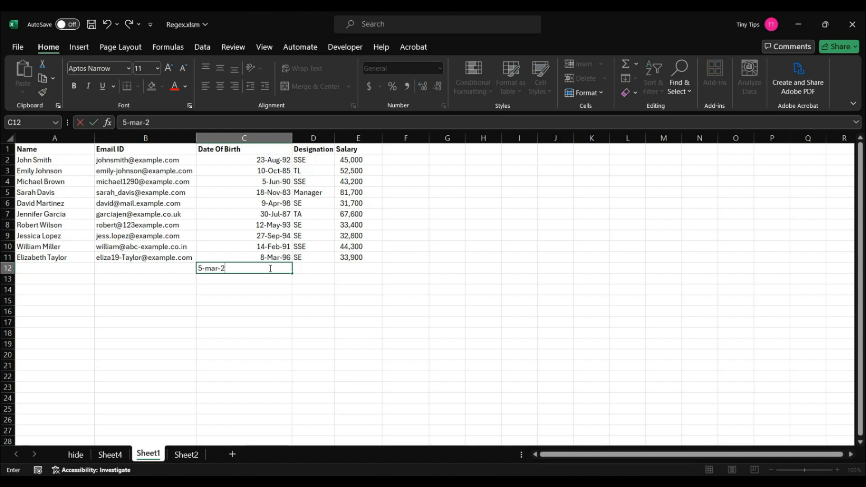
{"action": "key", "text": "Return"}
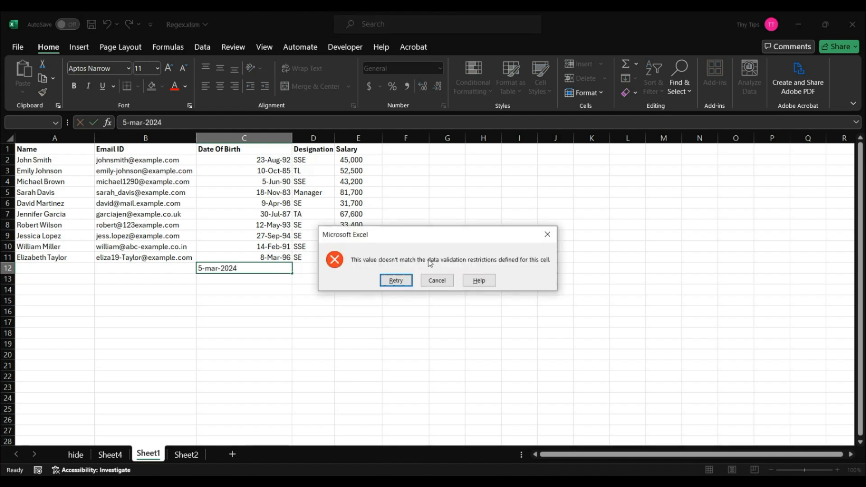
{"action": "left_click", "coordinate": [437, 280]}
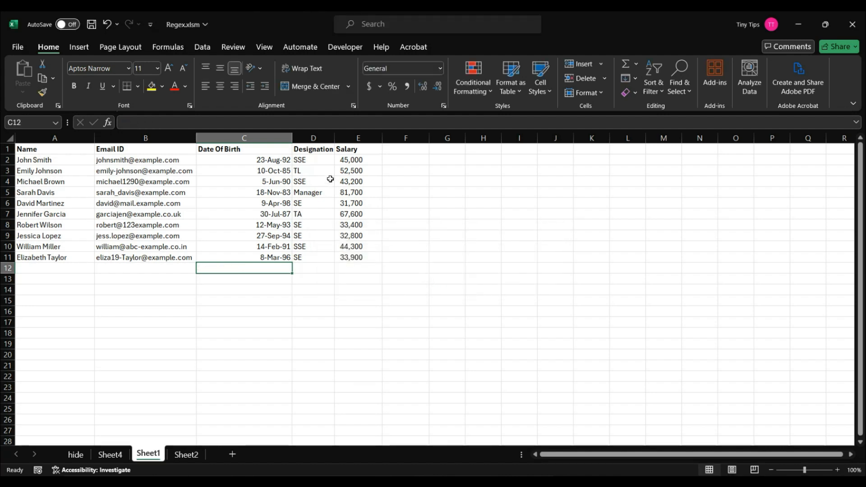
View the allowed designations for cell D2 and close the list without picking one
{"action": "left_click", "coordinate": [330, 164]}
{"action": "left_click", "coordinate": [339, 160]}
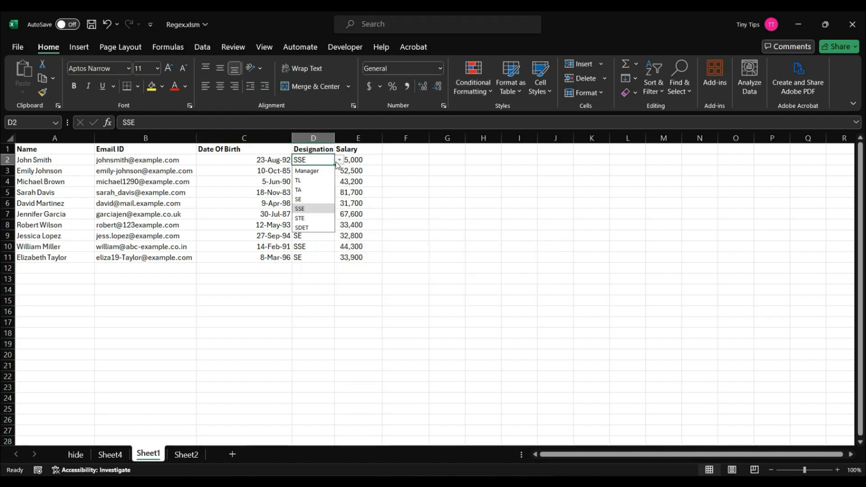
{"action": "left_click", "coordinate": [339, 161]}
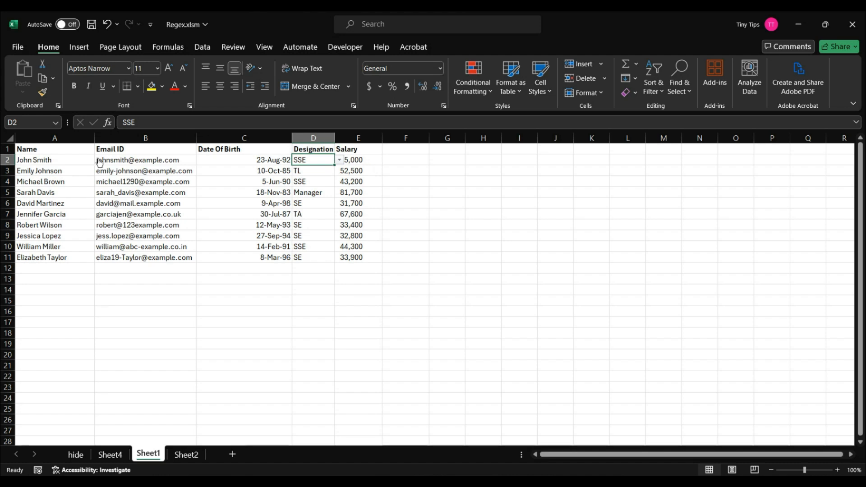
Starting from A1 on Sheet1, use Go To Special to select all cells that have data validation
{"action": "left_click", "coordinate": [79, 151]}
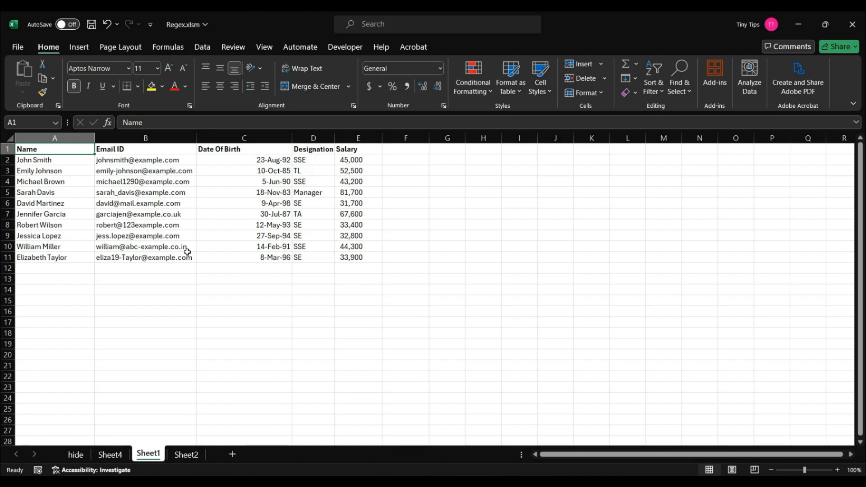
{"action": "left_click", "coordinate": [687, 96]}
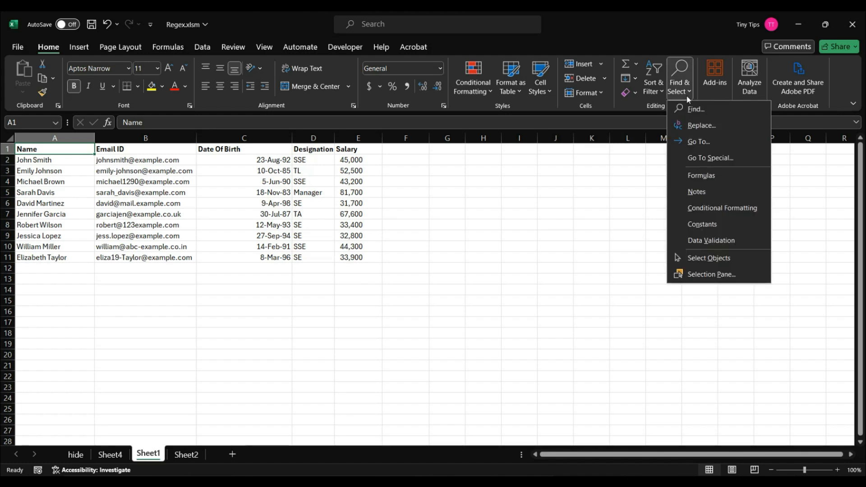
{"action": "left_click", "coordinate": [704, 157]}
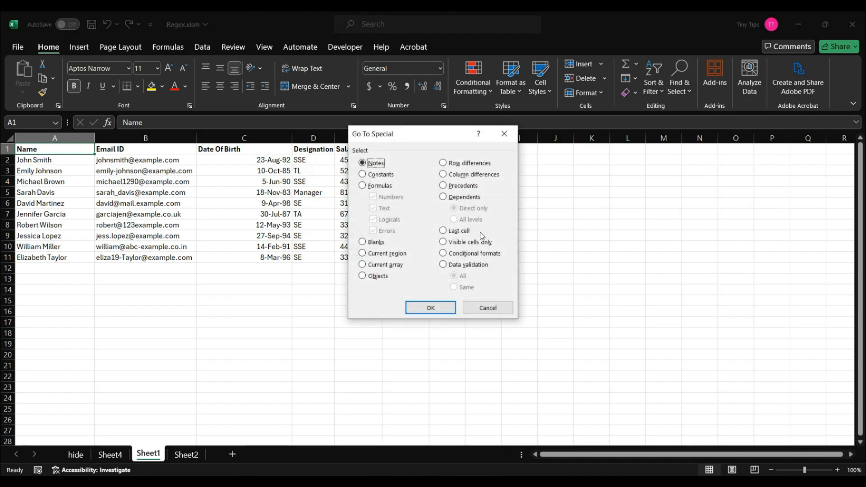
{"action": "left_click", "coordinate": [444, 266]}
{"action": "left_click", "coordinate": [430, 308]}
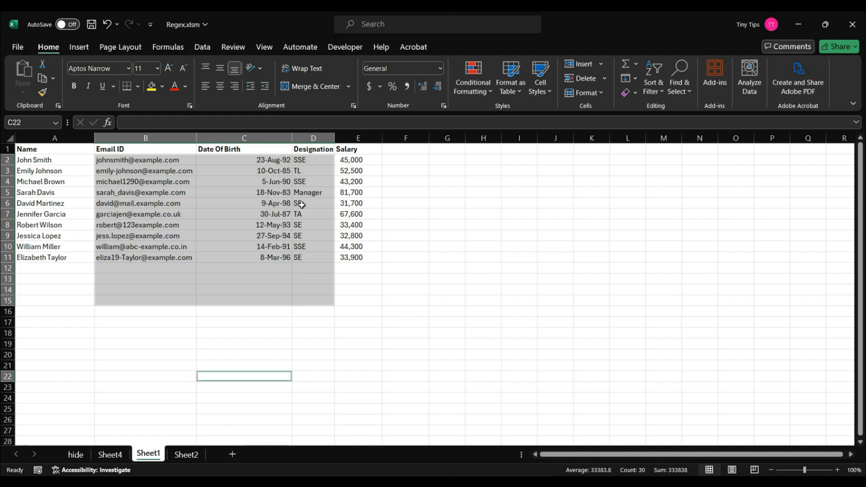
Use Go To Special with Data validation set to Same to select the cells sharing the validation rule of B2
{"action": "left_click", "coordinate": [186, 158]}
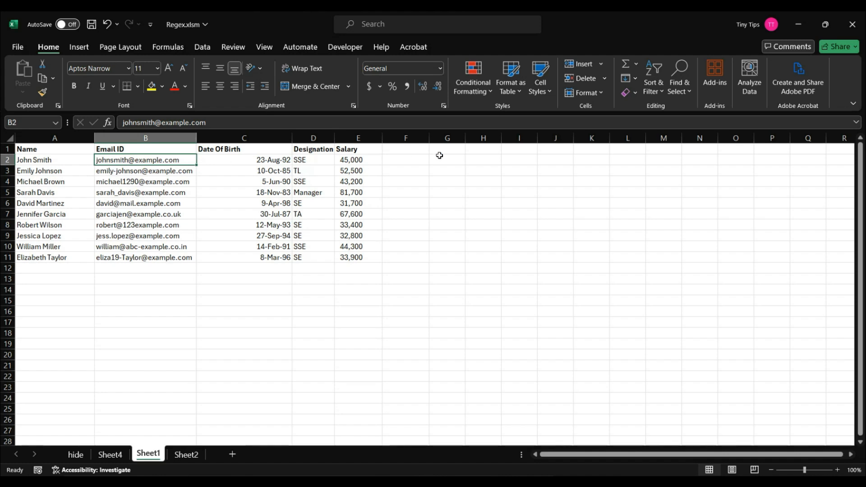
{"action": "left_click", "coordinate": [676, 94]}
{"action": "left_click", "coordinate": [697, 155]}
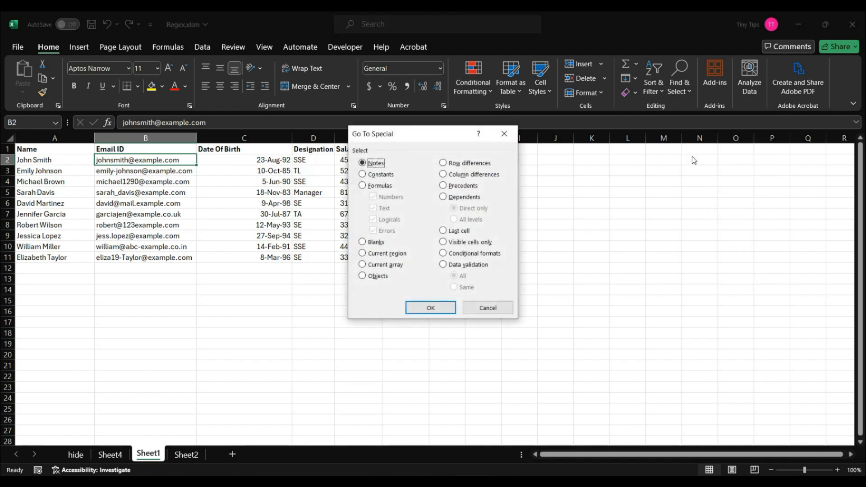
{"action": "left_click", "coordinate": [457, 268]}
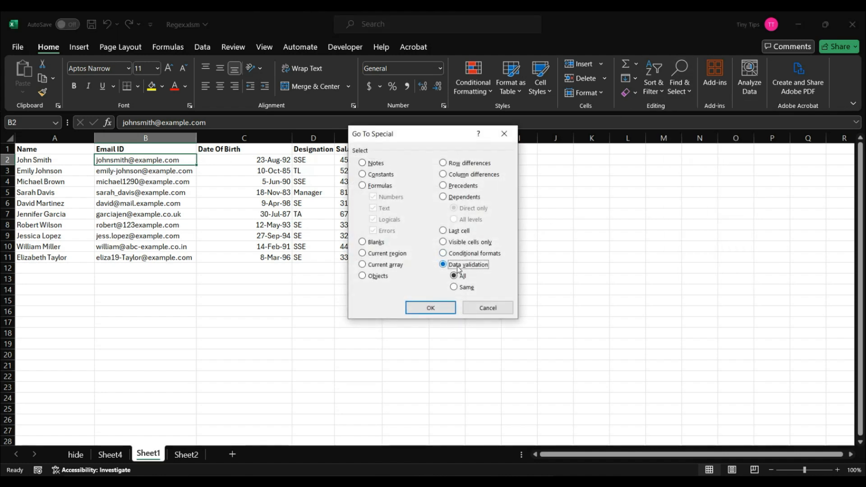
{"action": "left_click", "coordinate": [468, 289]}
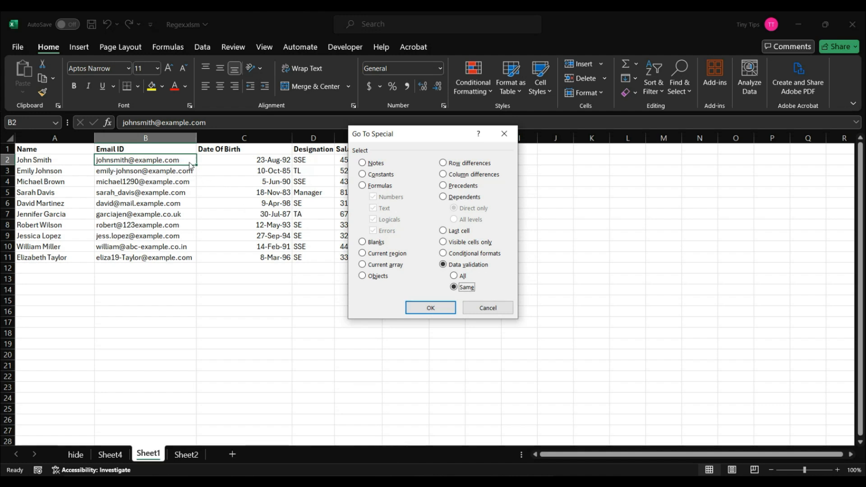
{"action": "left_click", "coordinate": [435, 309]}
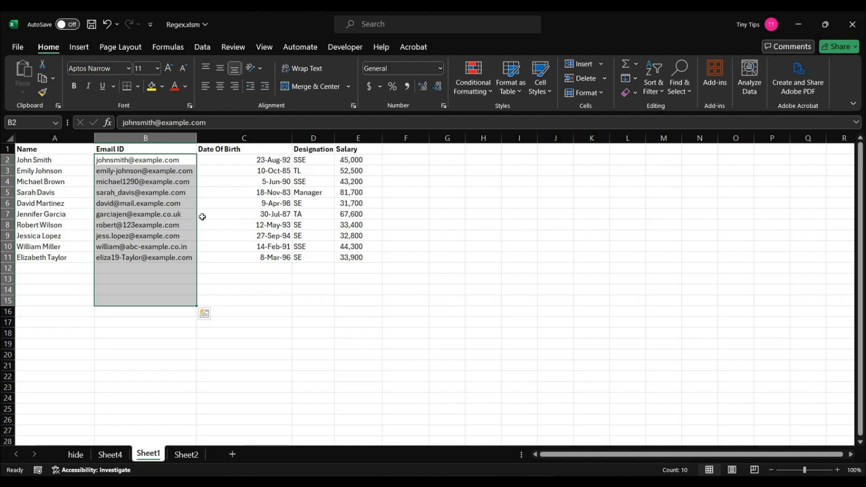
Select the cells sharing the validation rule of D6 using Go To Special with Data validation set to Same, and return to A1
{"action": "left_click", "coordinate": [313, 206]}
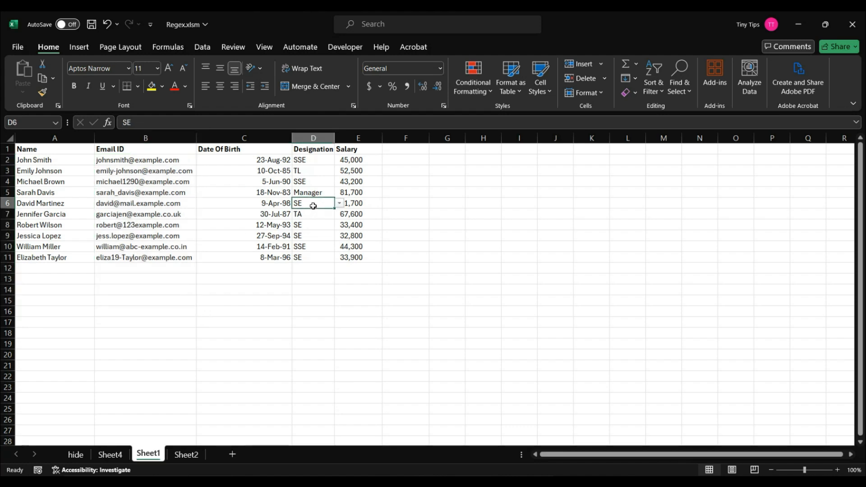
{"action": "left_click", "coordinate": [682, 91]}
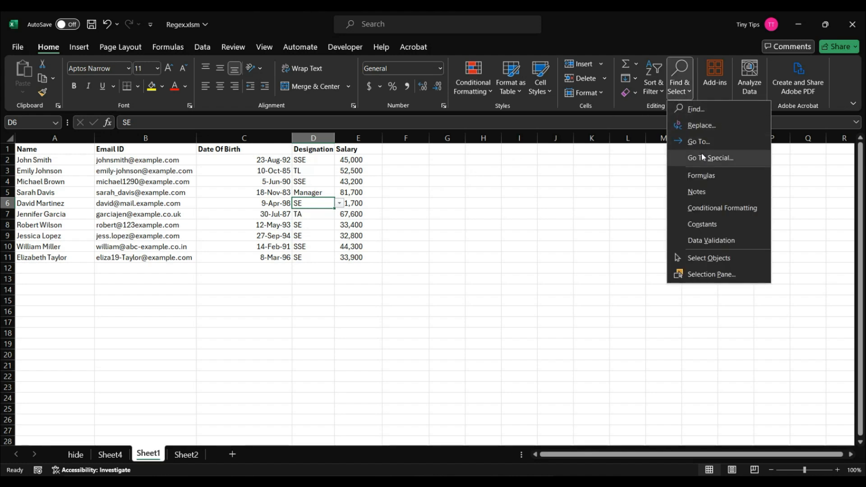
{"action": "left_click", "coordinate": [703, 156]}
{"action": "left_click", "coordinate": [472, 266]}
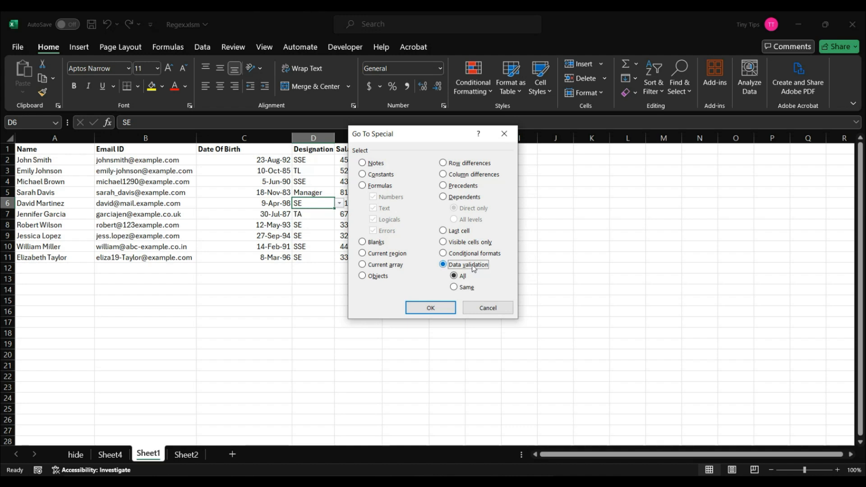
{"action": "left_click", "coordinate": [466, 288]}
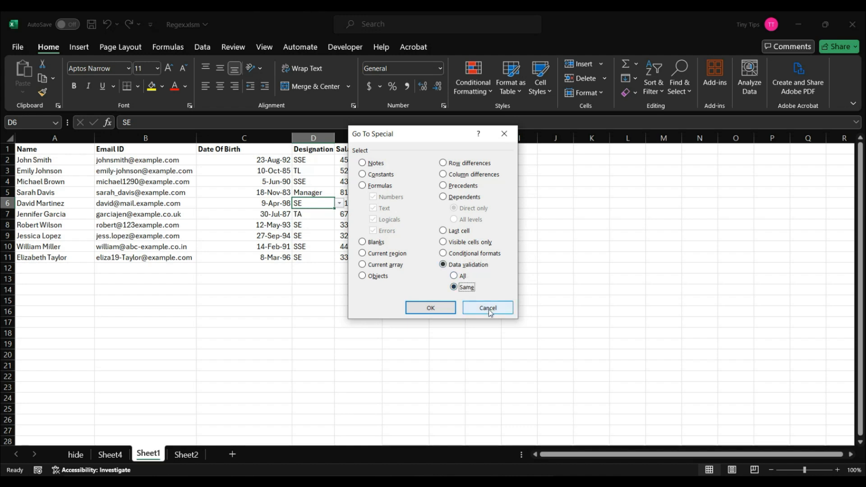
{"action": "left_click", "coordinate": [443, 309]}
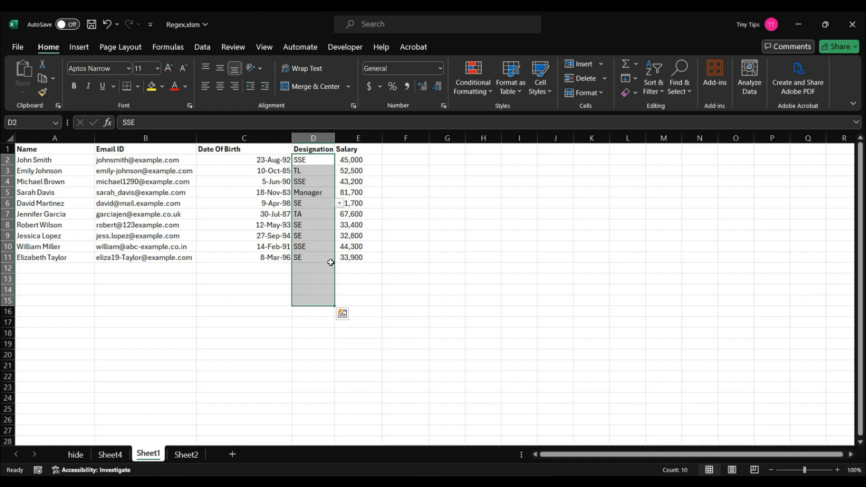
{"action": "key", "text": "ctrl+Home"}
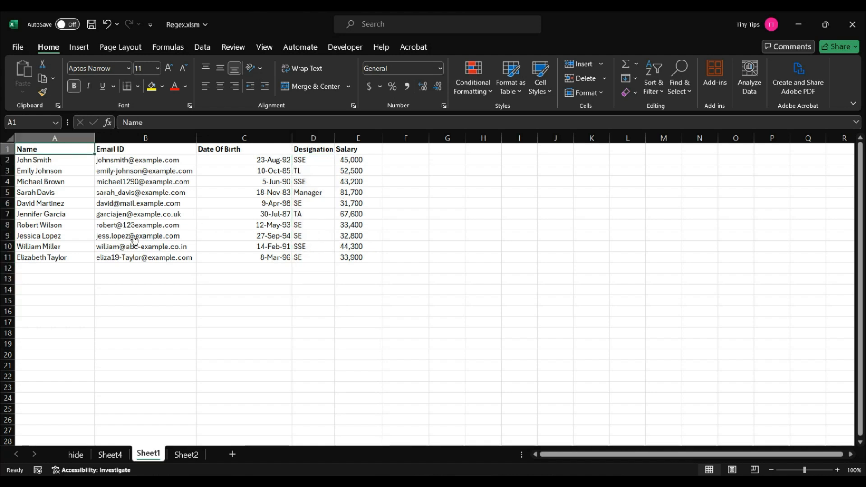
On Sheet2, use Go To Special with Conditional formats set to All to select every conditionally formatted cell
{"action": "key", "text": "ctrl+g"}
{"action": "key", "text": "alt+s"}
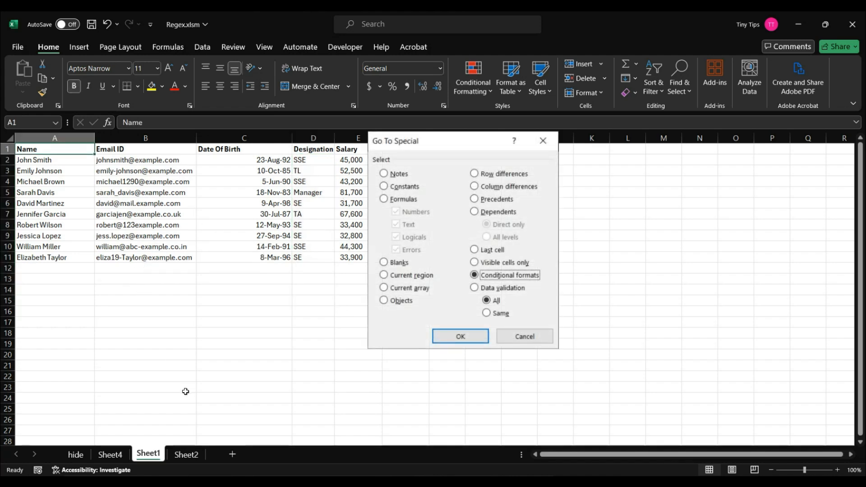
{"action": "left_click", "coordinate": [188, 456]}
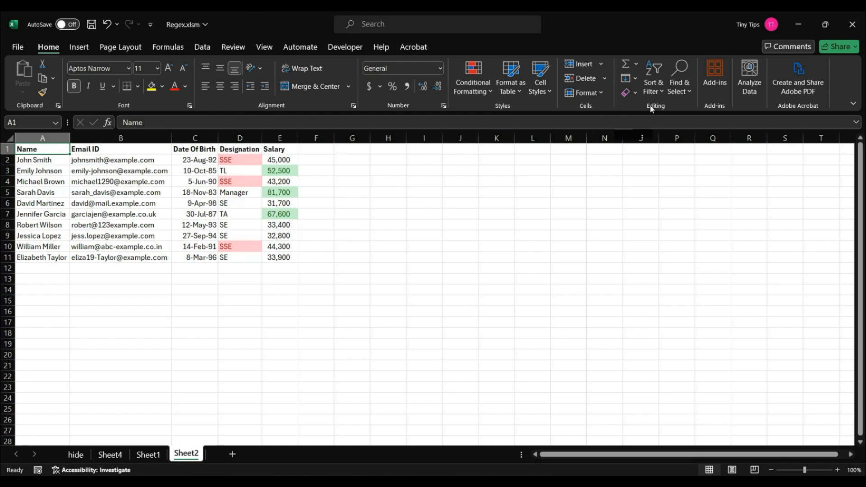
{"action": "left_click", "coordinate": [681, 94]}
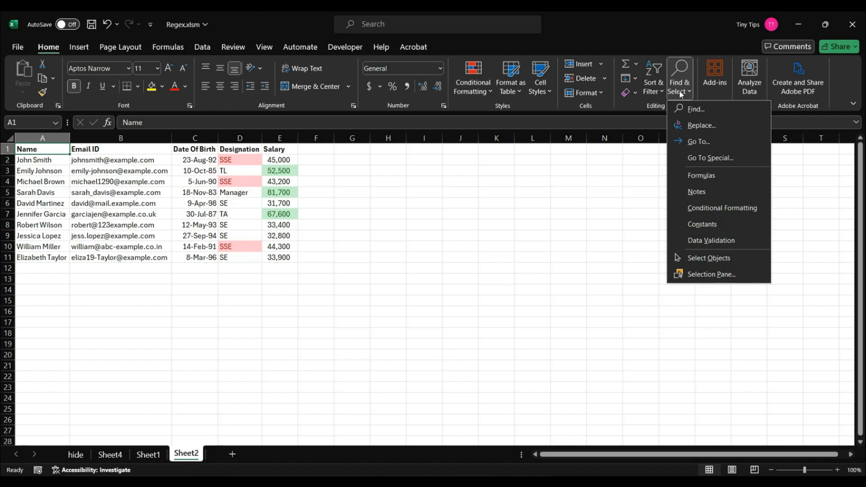
{"action": "left_click", "coordinate": [701, 156]}
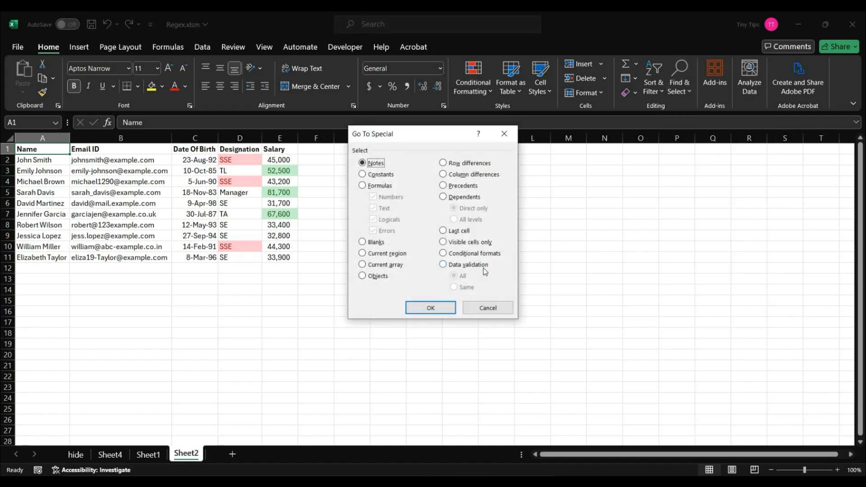
{"action": "left_click", "coordinate": [461, 256]}
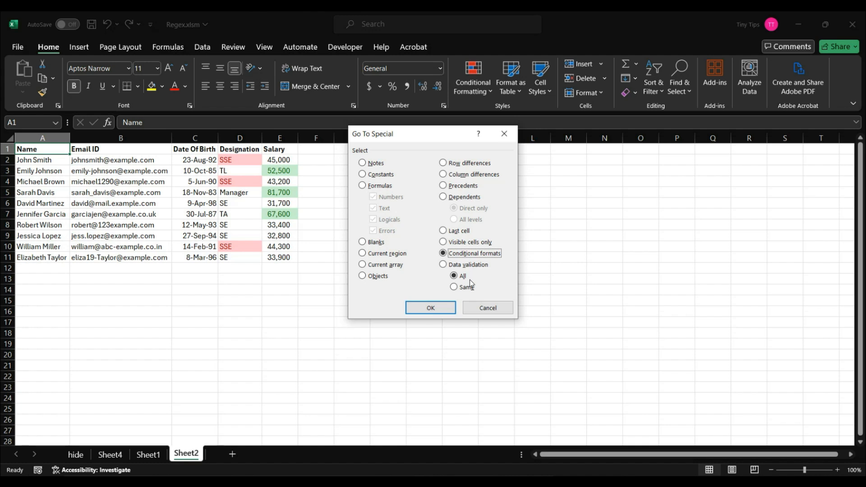
{"action": "left_click", "coordinate": [443, 309]}
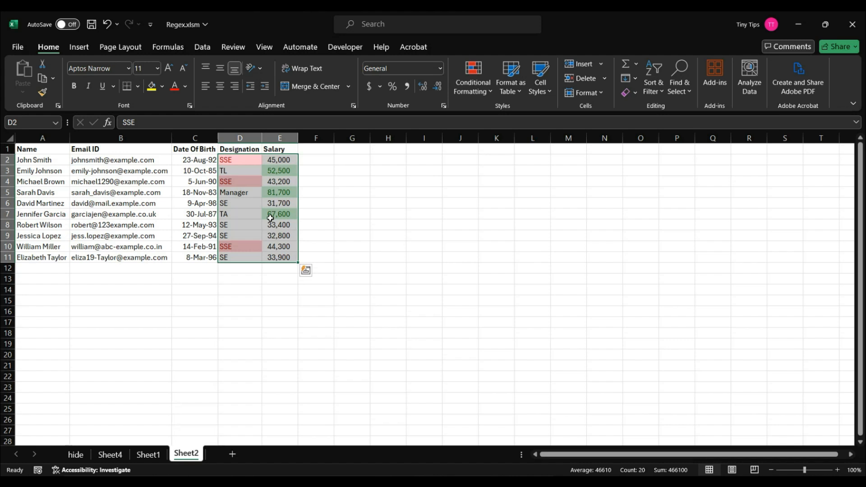
Select the cells sharing the conditional format of D2 using Go To Special with the Same option, and return to A1
{"action": "left_click", "coordinate": [230, 159]}
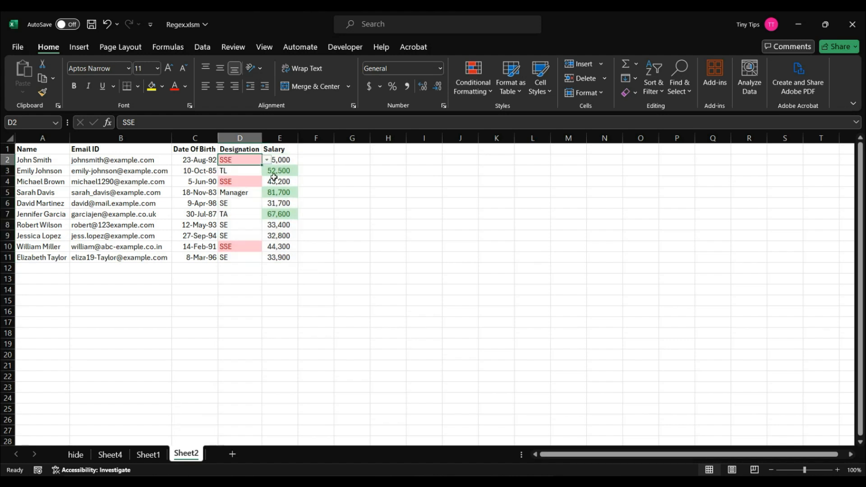
{"action": "left_click", "coordinate": [686, 93]}
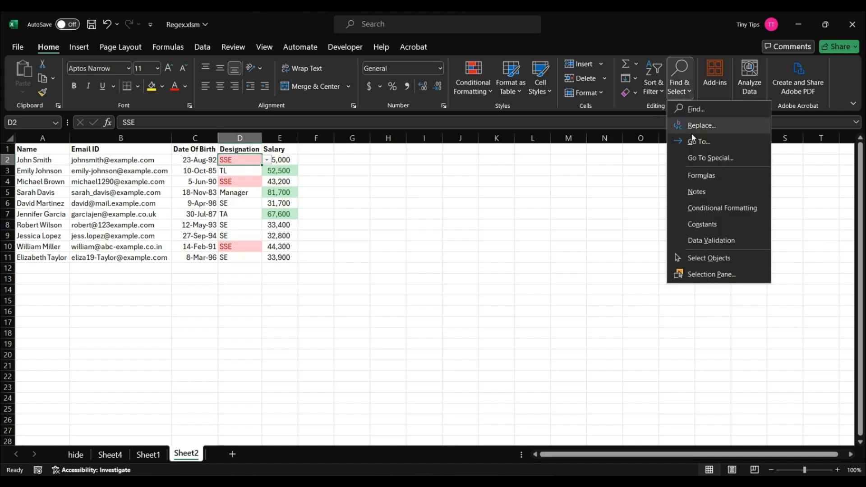
{"action": "left_click", "coordinate": [699, 161]}
{"action": "left_click", "coordinate": [458, 257]}
{"action": "left_click", "coordinate": [463, 288]}
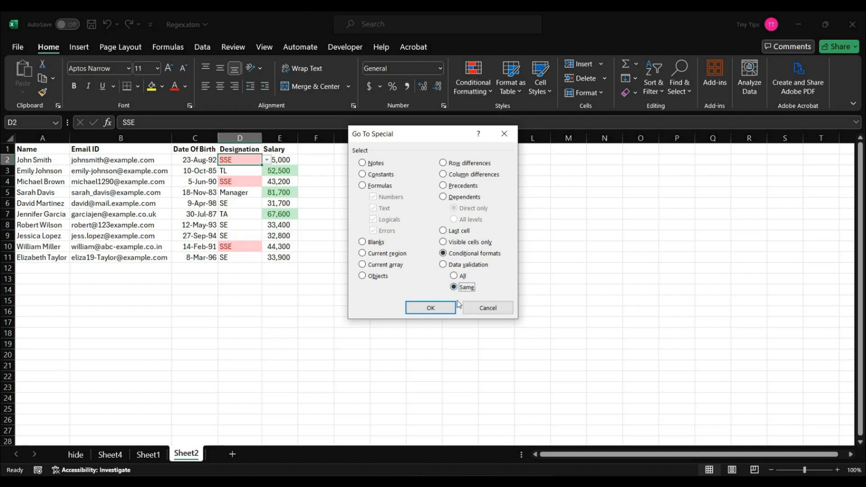
{"action": "left_click", "coordinate": [430, 307]}
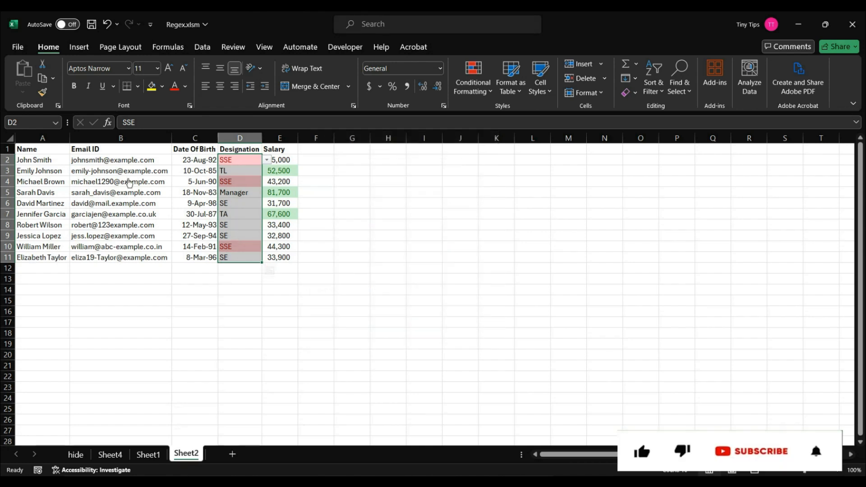
{"action": "left_click", "coordinate": [61, 148]}
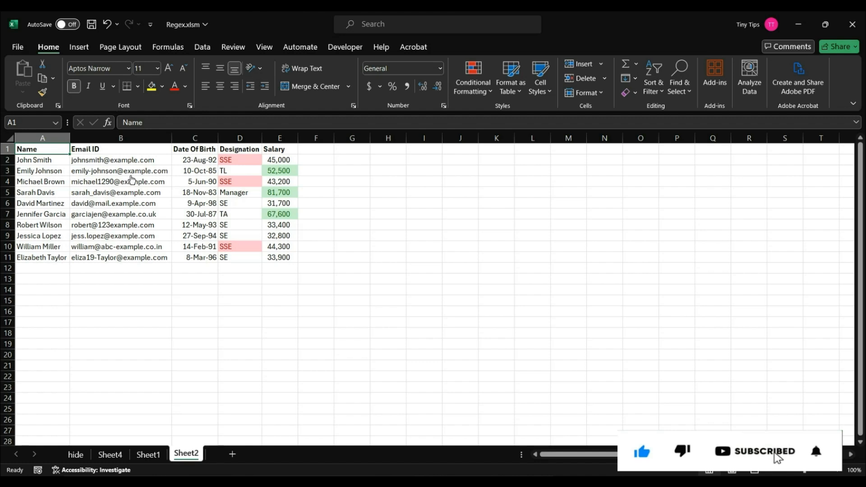